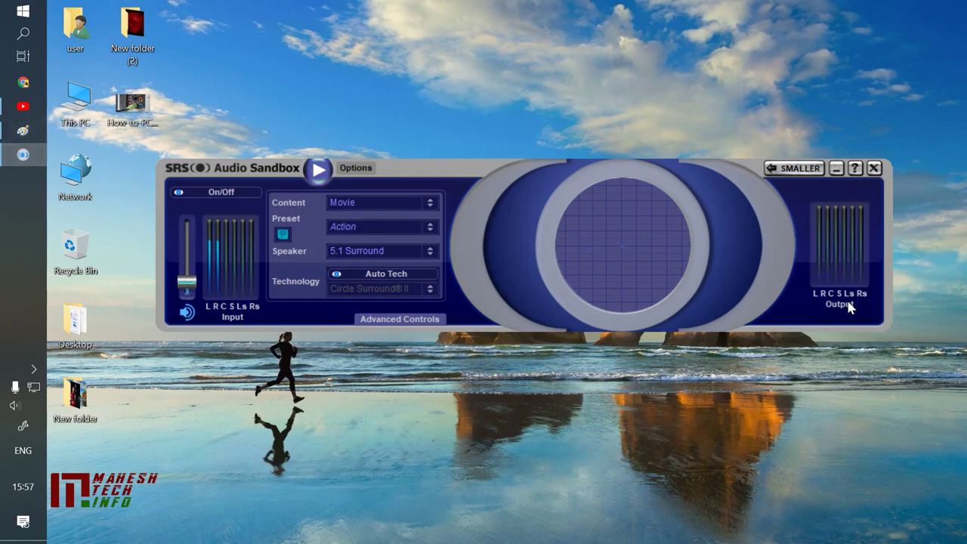
Step: Switch to Paint to review the back panel wiring diagram, and return to SRS Audio Sandbox
left_click(25, 135)
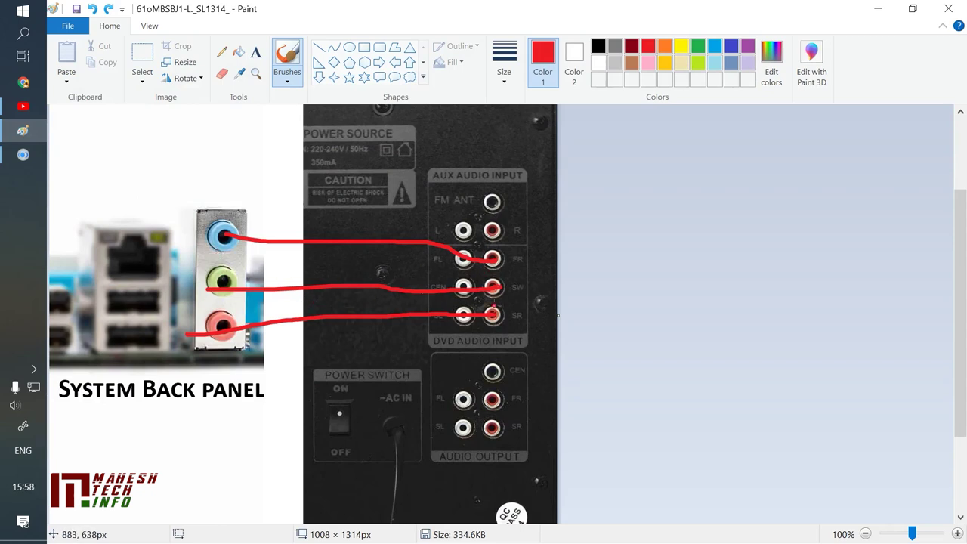
left_click(876, 9)
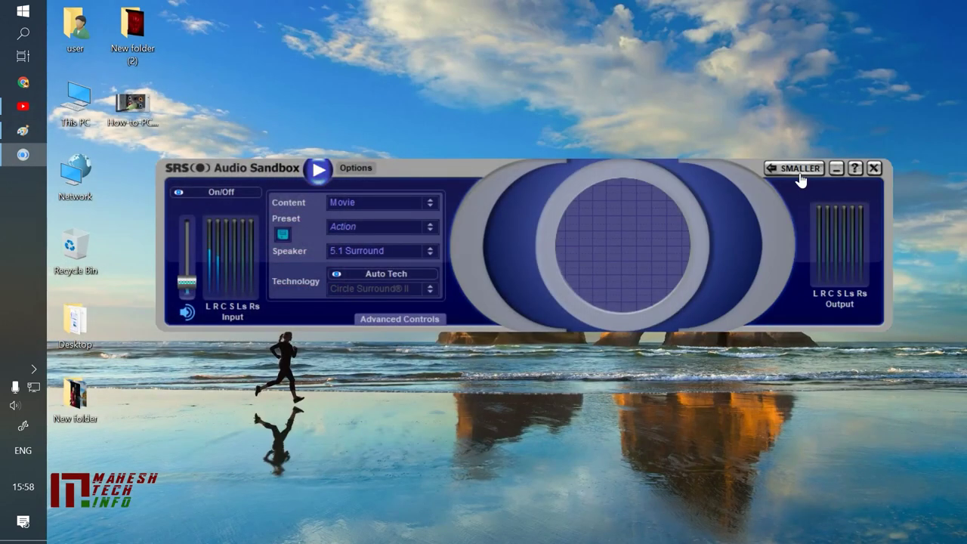
Step: Shrink the SRS Audio Sandbox window to its compact size and reposition it on the desktop
left_click(793, 168)
left_click_drag(277, 178, 401, 201)
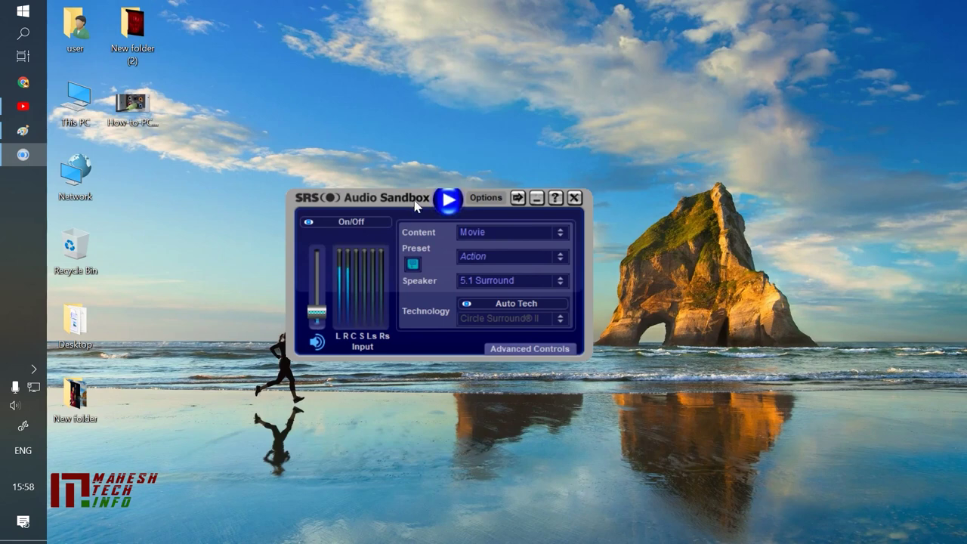
left_click_drag(408, 198, 398, 162)
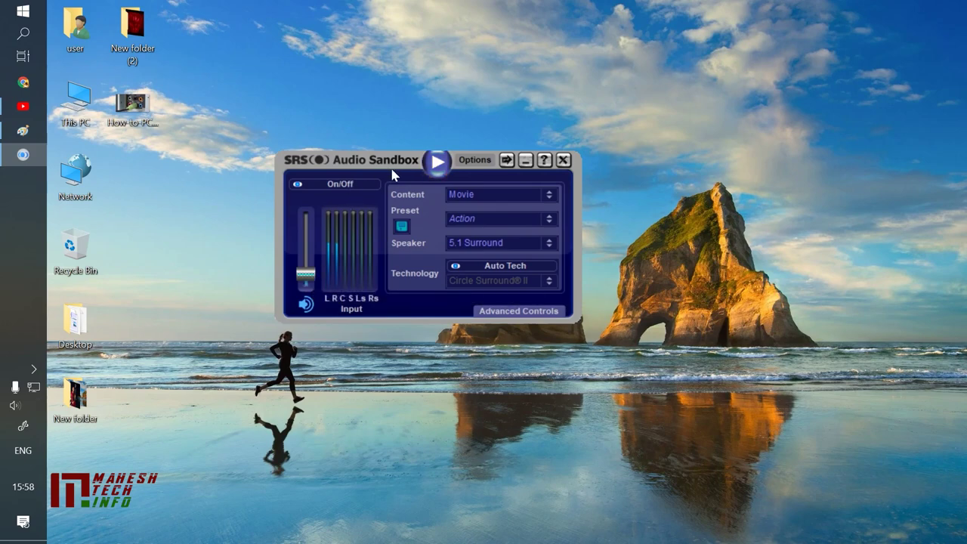
Step: Switch to YouTube to check the playing video, and return to SRS Audio Sandbox
left_click(19, 113)
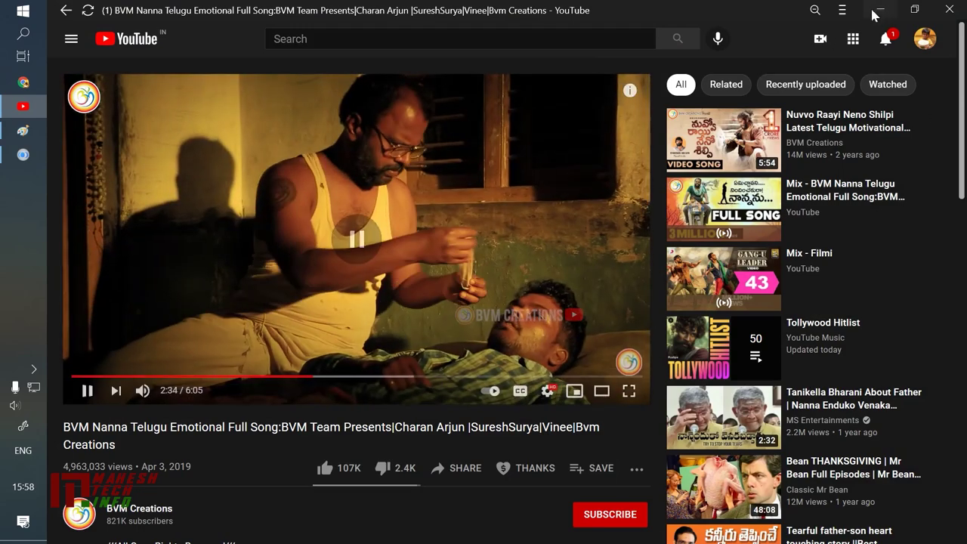
left_click(879, 9)
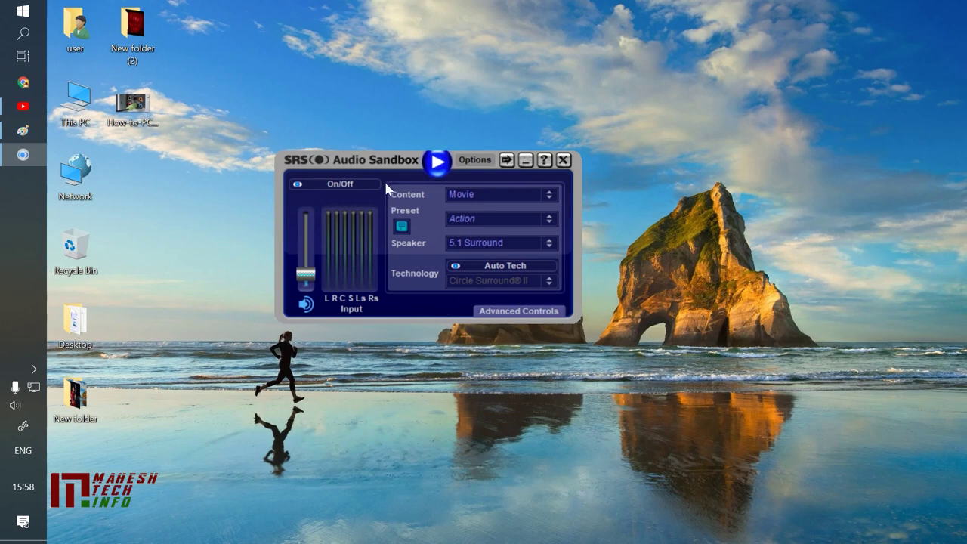
left_click_drag(368, 168, 413, 189)
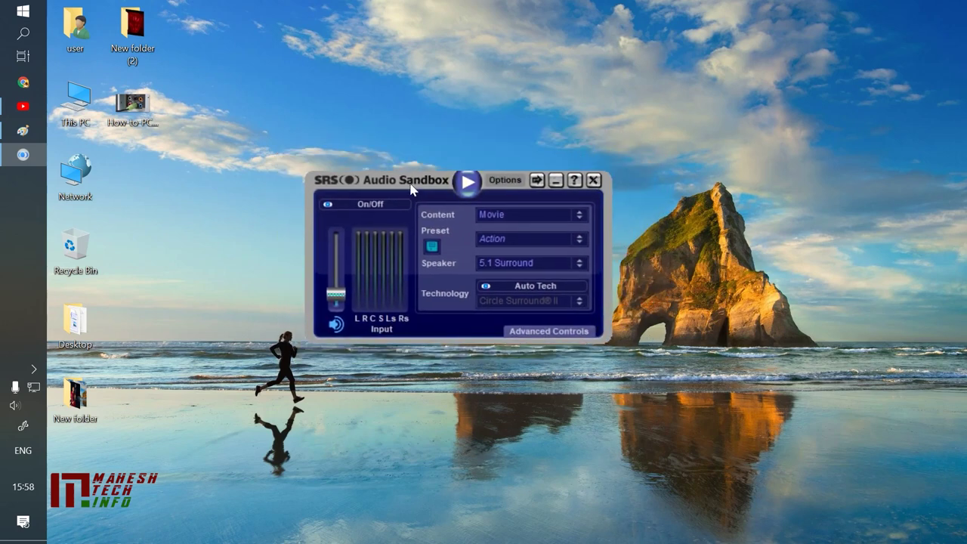
Step: Examine the available Content types and Speaker configurations without changing the selection
left_click(518, 265)
left_click(529, 266)
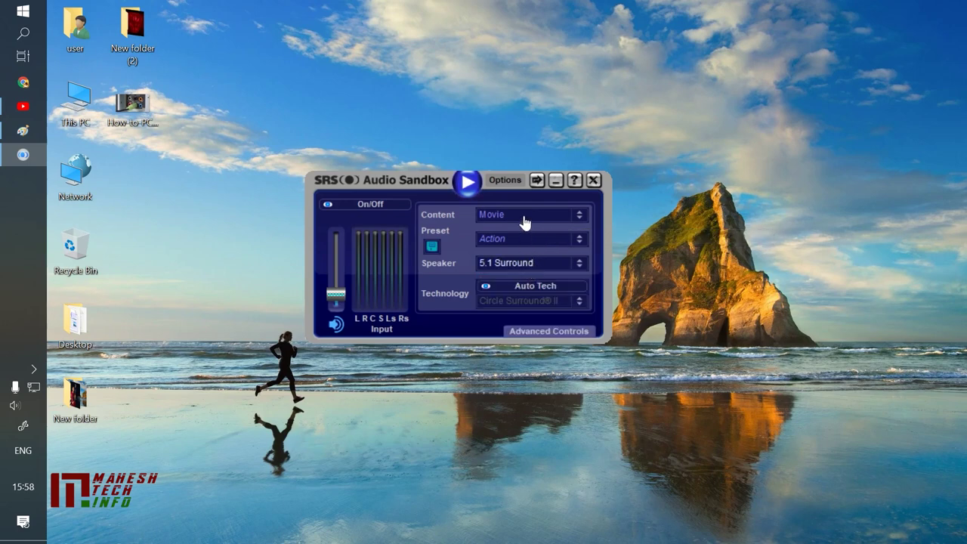
left_click(522, 217)
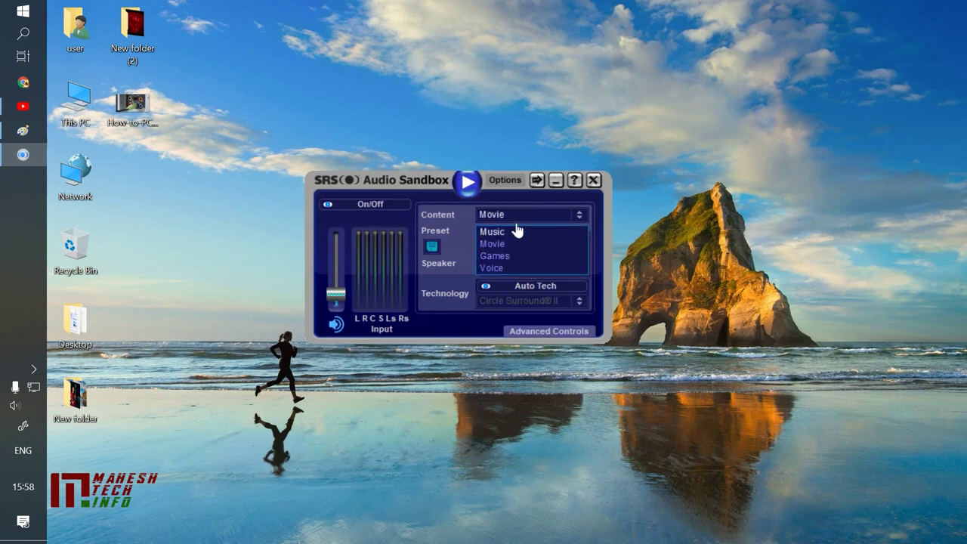
left_click(520, 216)
left_click(513, 265)
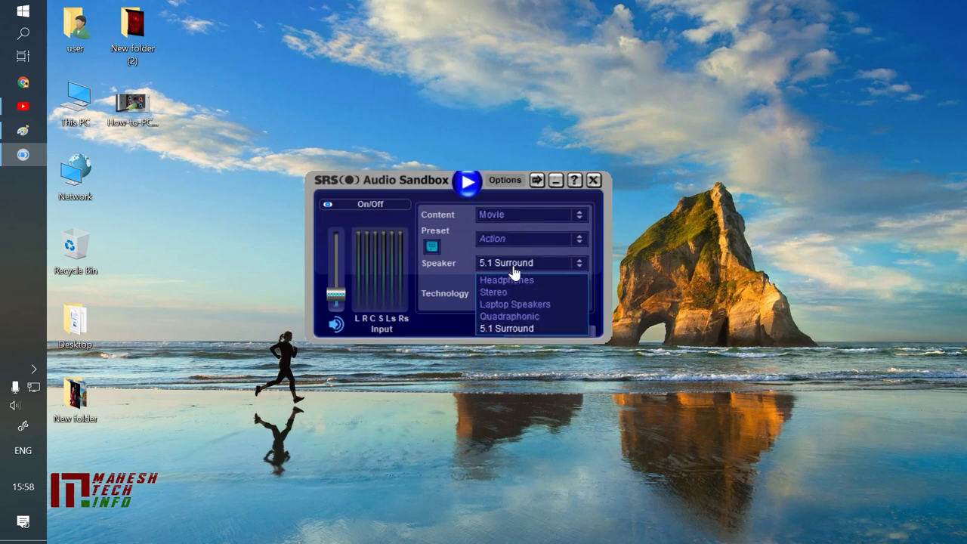
left_click(513, 269)
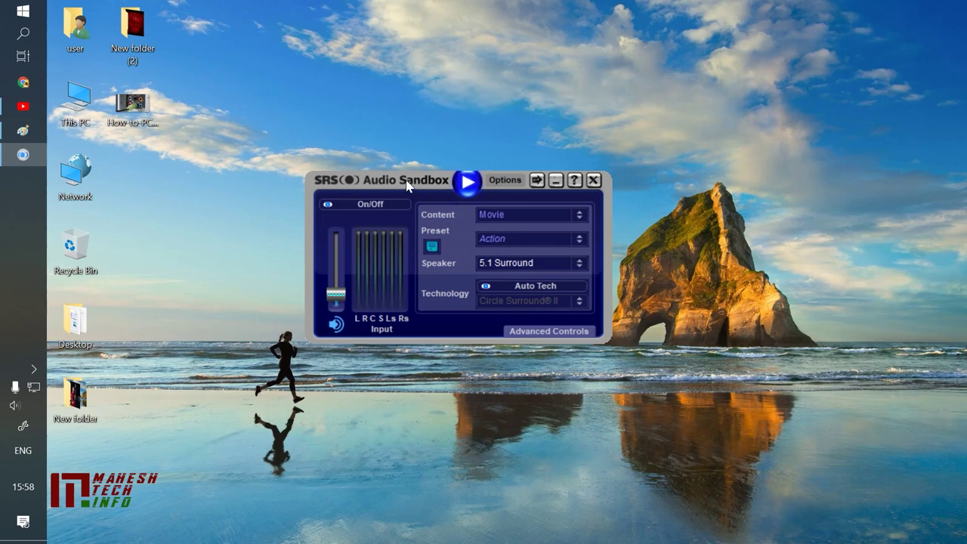
left_click_drag(408, 185, 364, 145)
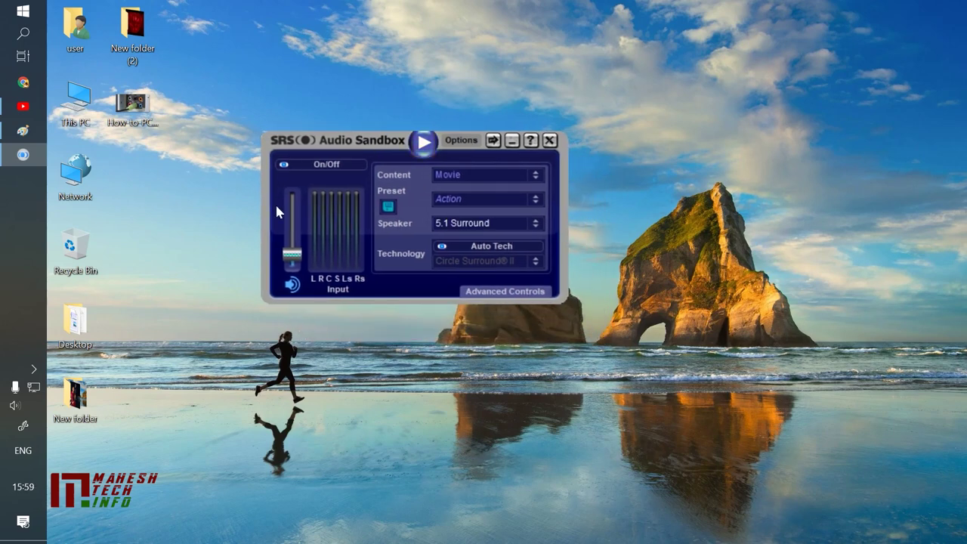
Step: In the advanced controls, slightly raise the Output Gain Right Surround and SRS Dialog Clarity levels, and close the controls
left_click(529, 293)
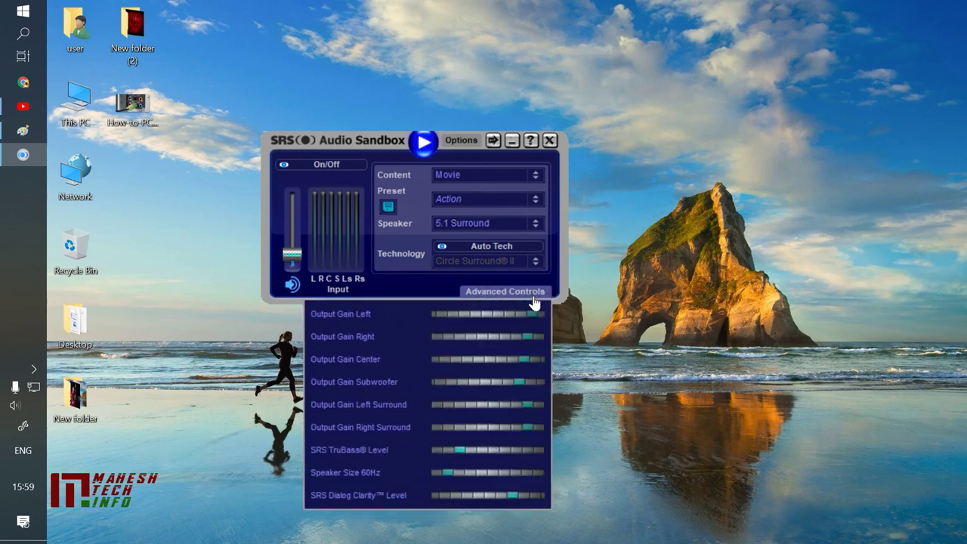
left_click(523, 293)
left_click_drag(376, 155, 432, 156)
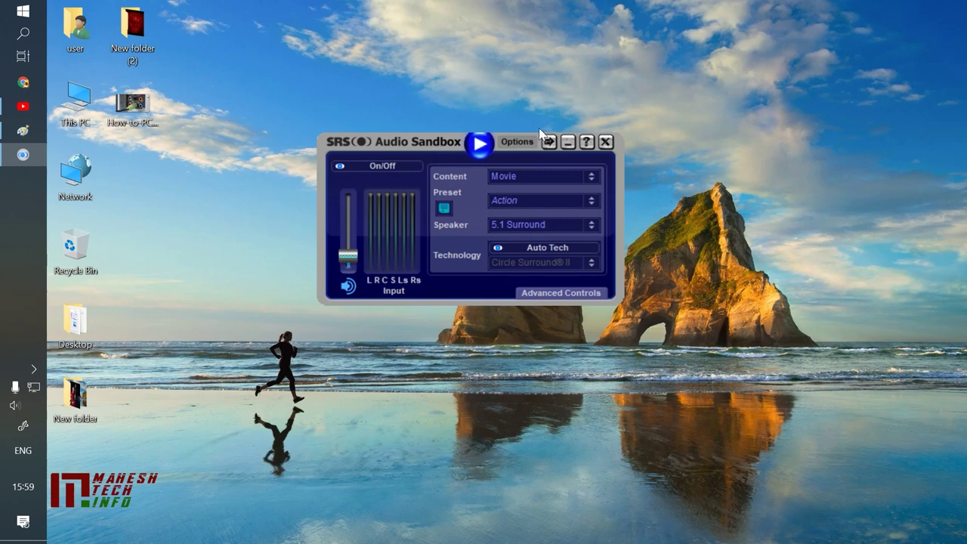
left_click(559, 293)
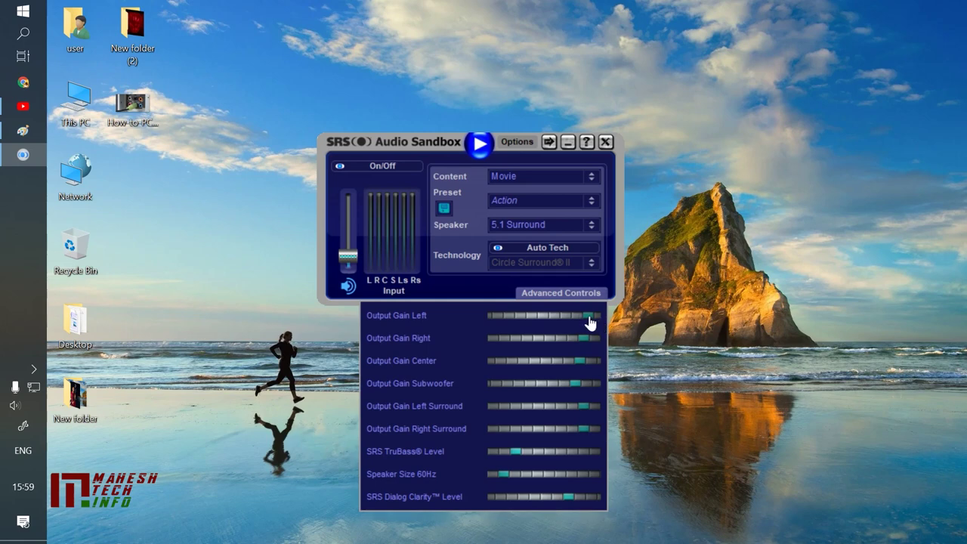
mouse_move(587, 317)
left_mouse_down()
mouse_move(580, 343)
mouse_move(588, 318)
left_mouse_up()
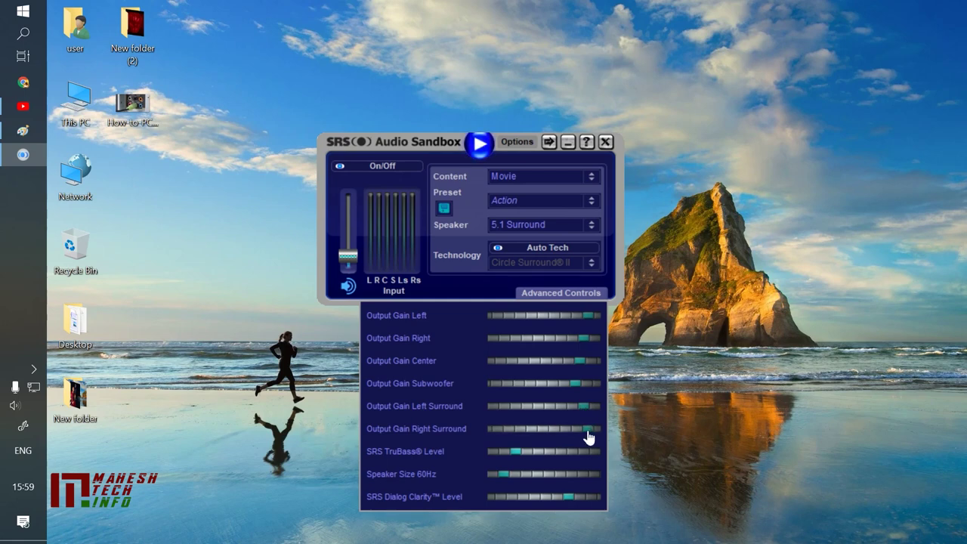
mouse_move(568, 496)
left_mouse_down()
mouse_move(503, 497)
mouse_move(600, 500)
mouse_move(572, 496)
left_mouse_up()
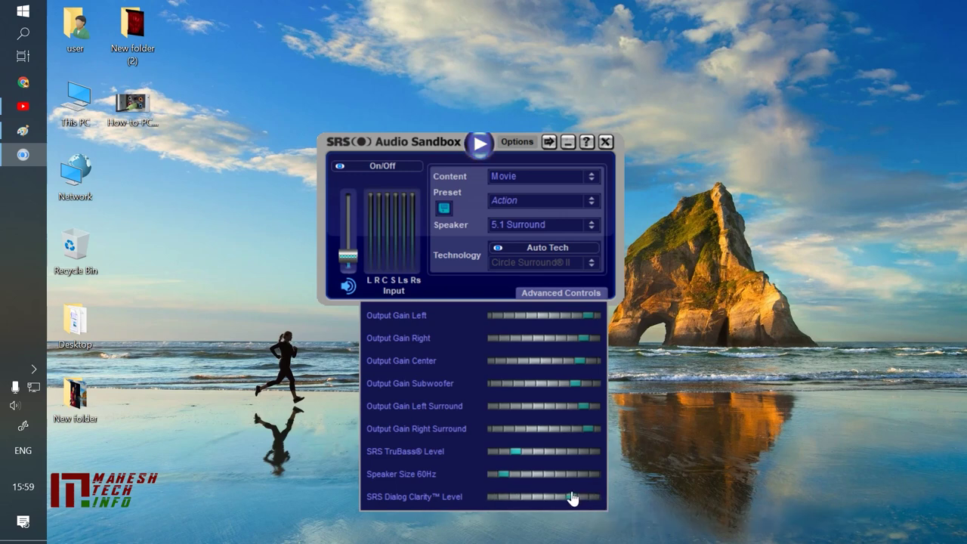
left_click(572, 294)
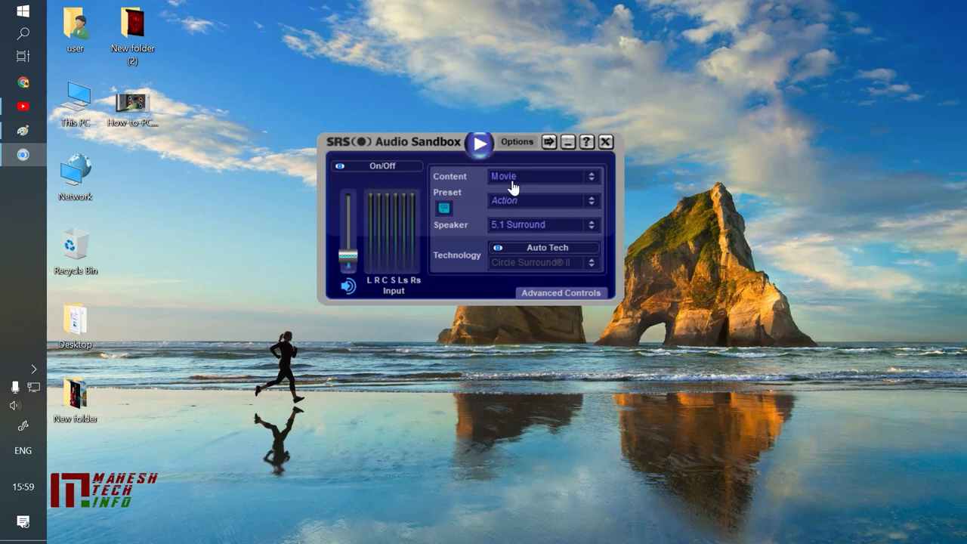
left_click_drag(406, 153, 421, 171)
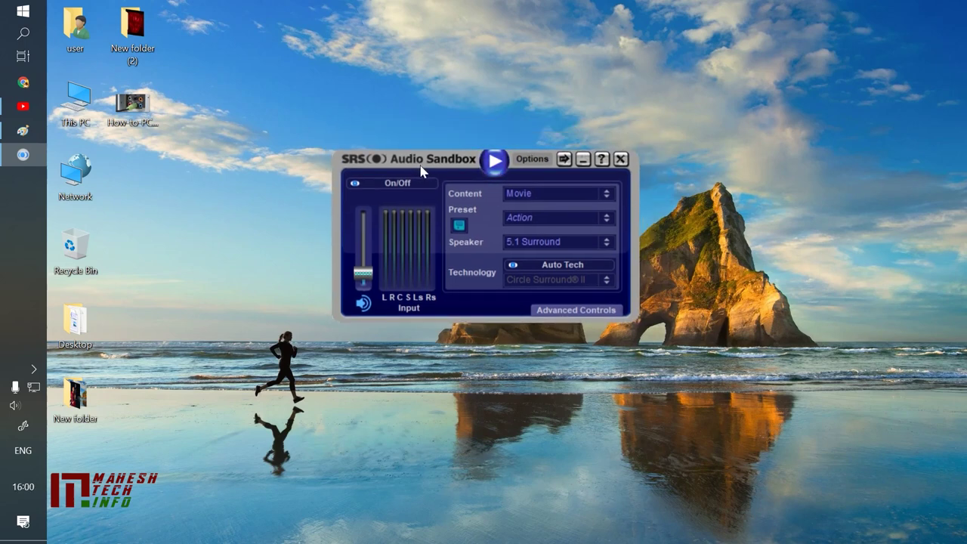
left_click_drag(443, 161, 417, 174)
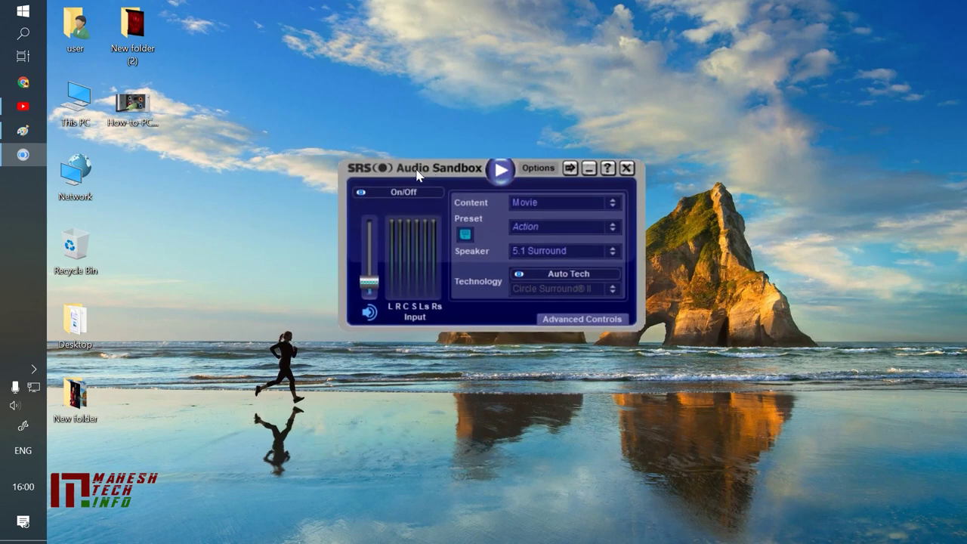
Step: View the MediaInfo details of the TENET video in New folder (2), checking its audio streams and channels
double_click(134, 25)
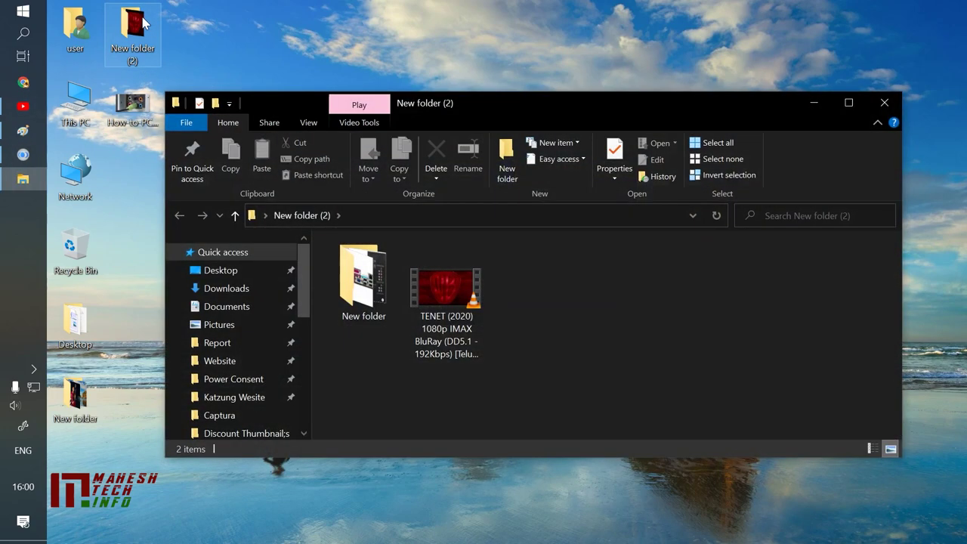
left_click(442, 301)
right_click(444, 300)
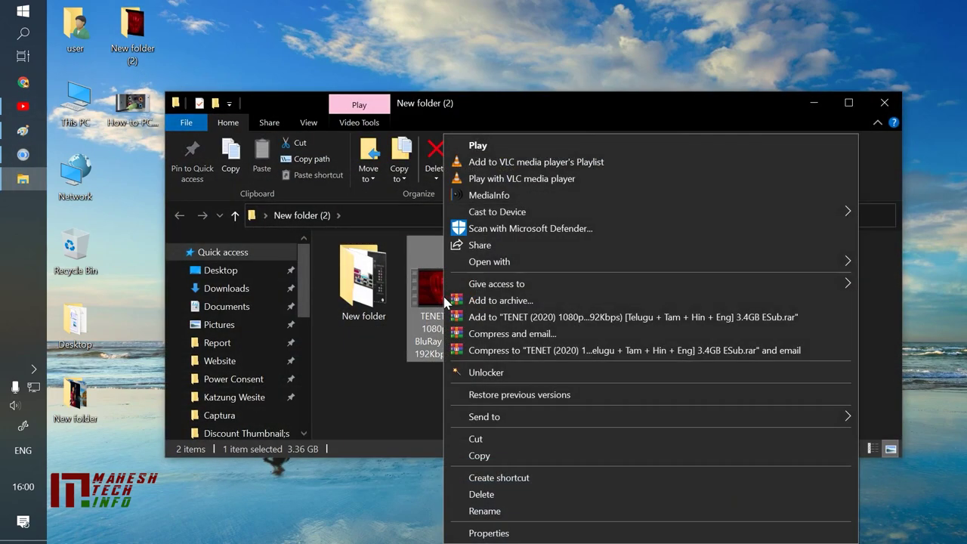
key("Escape")
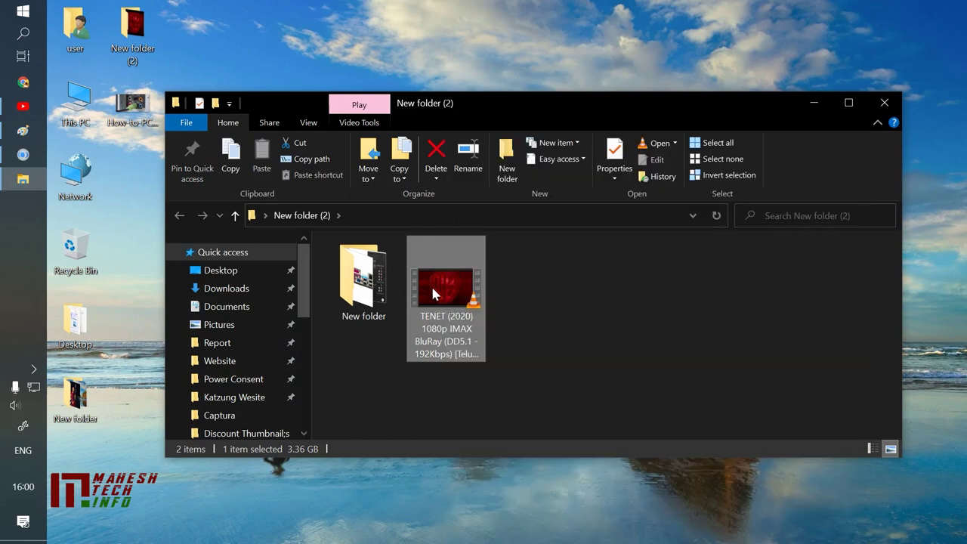
mouse_move(434, 293)
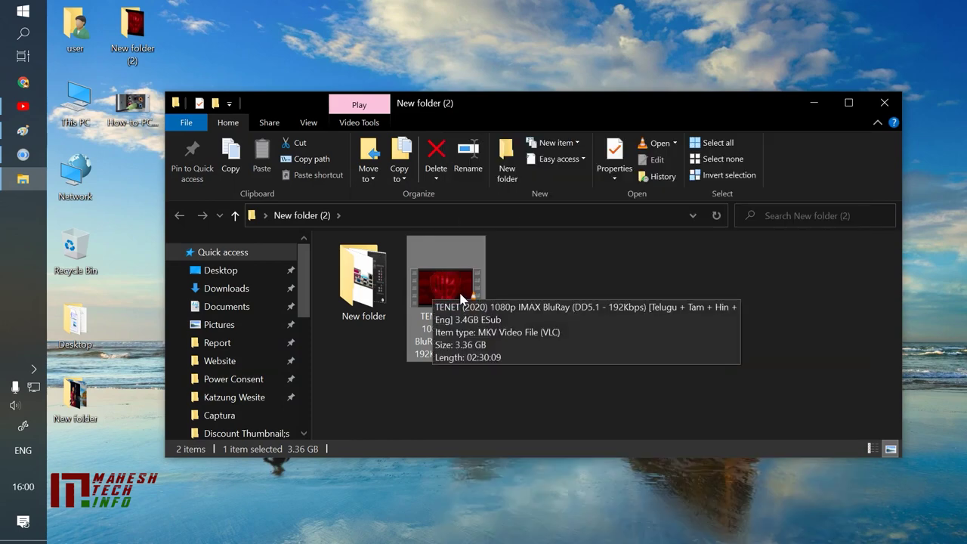
right_click(415, 269)
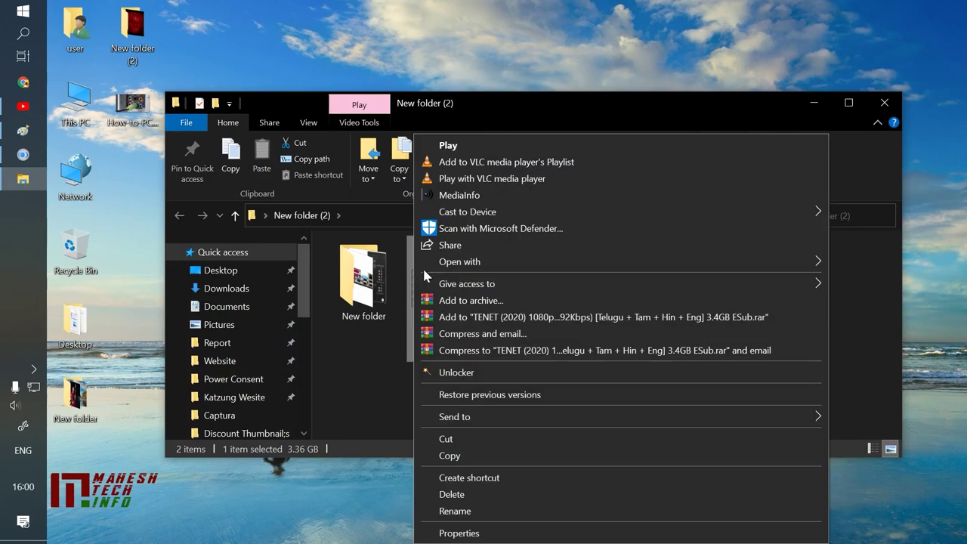
left_click(484, 198)
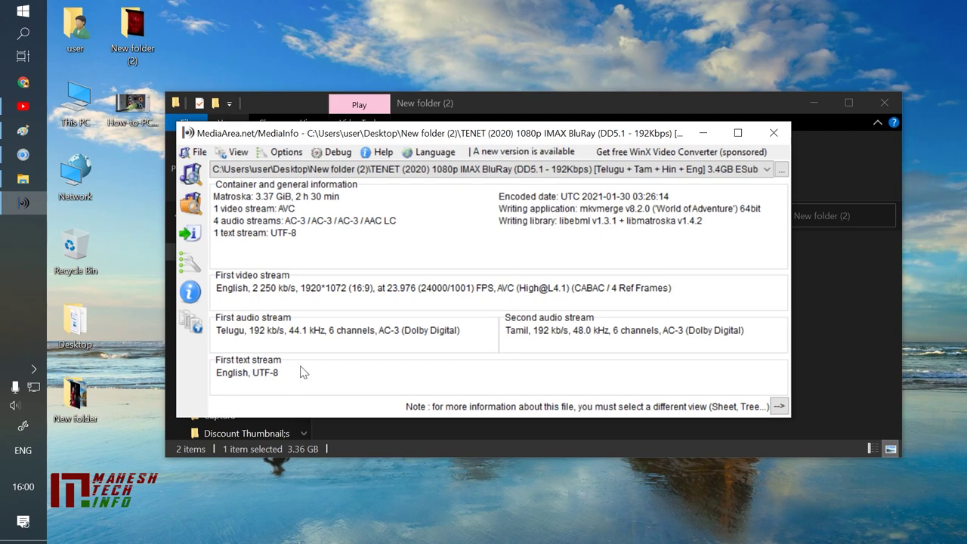
left_click(773, 133)
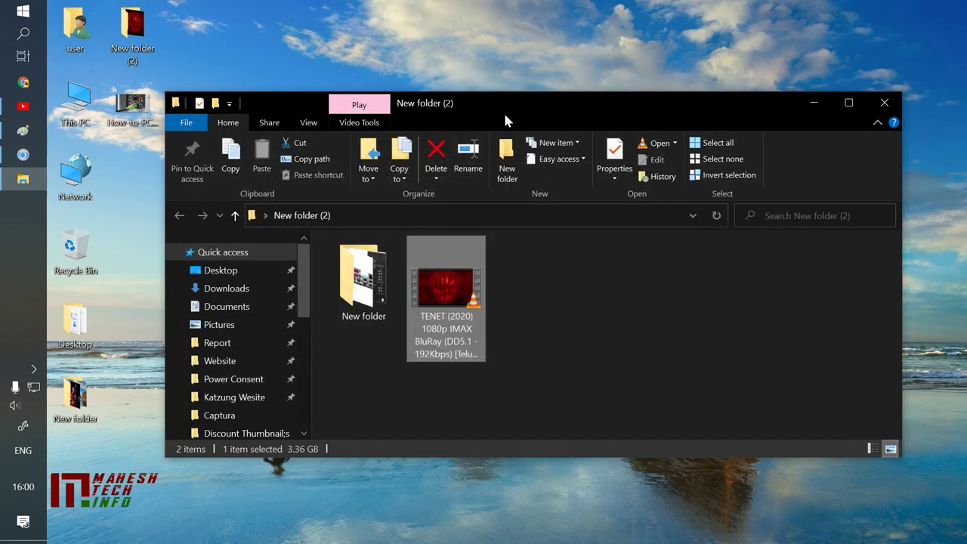
left_click_drag(514, 103, 528, 111)
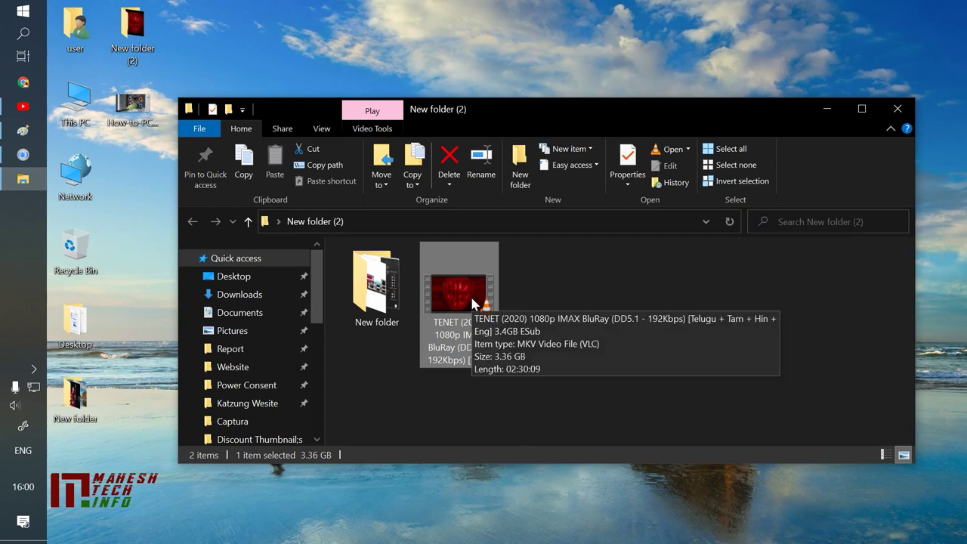
left_click_drag(508, 108, 513, 102)
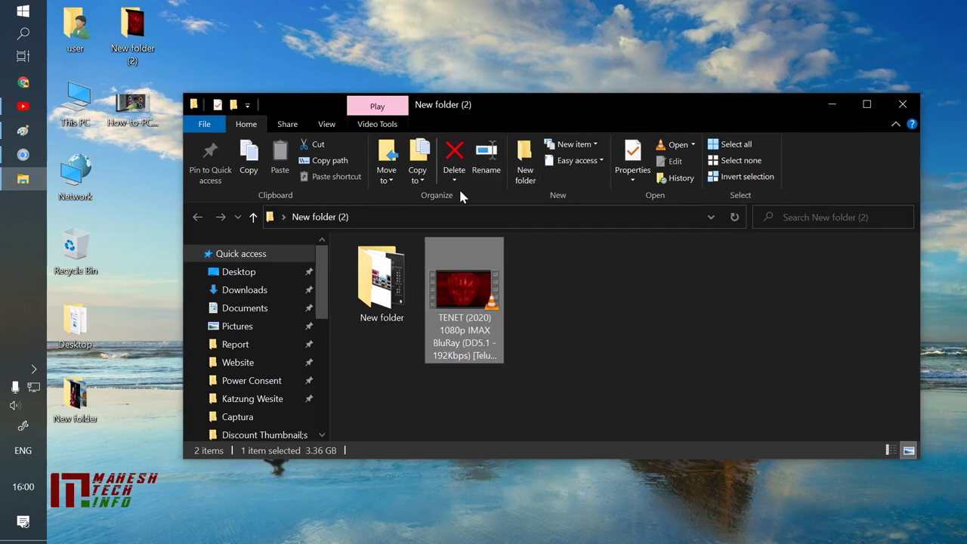
Step: Open Realtek Audio Control and examine the speaker configuration, optional speakers, Speaker Fill and per-speaker distance and level settings
left_click(23, 10)
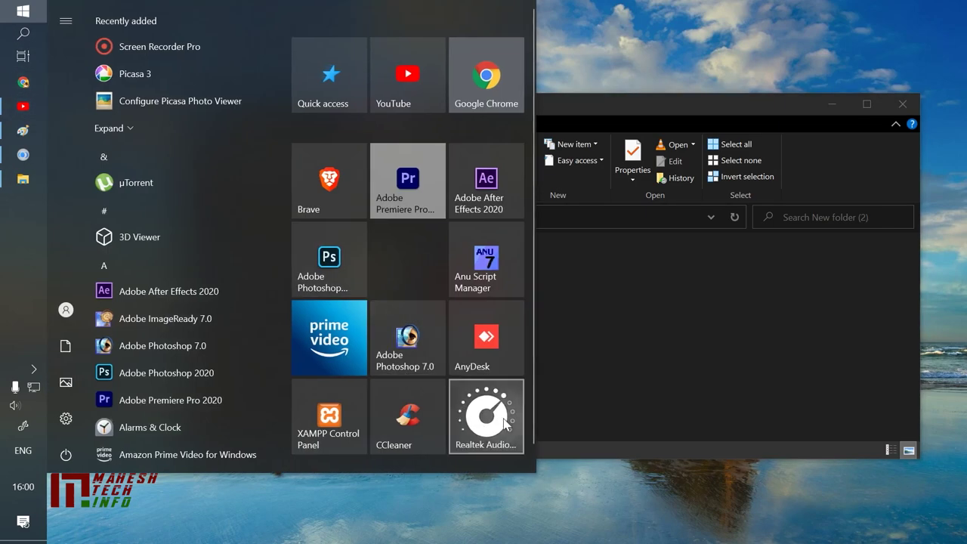
left_click(504, 389)
left_click_drag(436, 44, 418, 27)
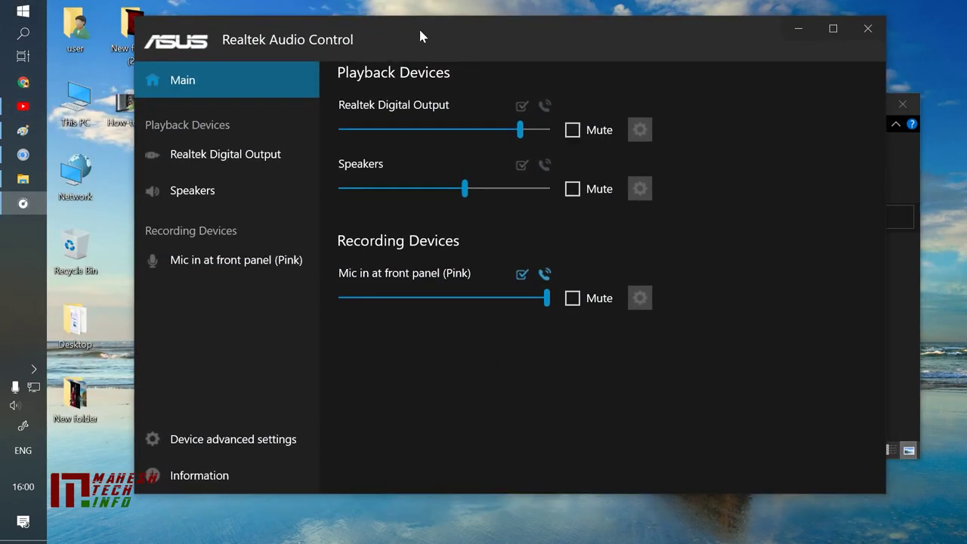
left_click(216, 191)
scroll(631, 340, "down", 5)
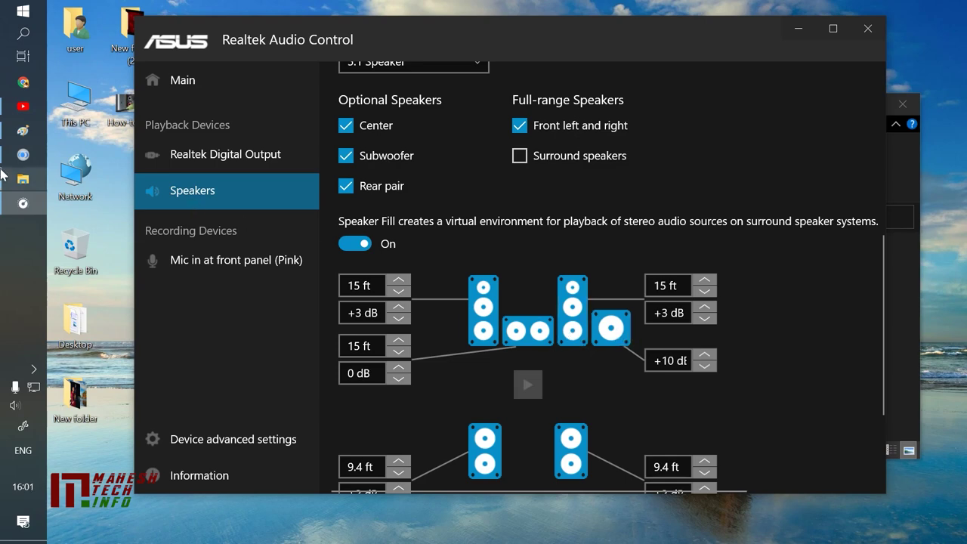
Step: Switch to Paint to recheck the audio jack wiring diagram, and return to Realtek Audio Control
left_click(23, 130)
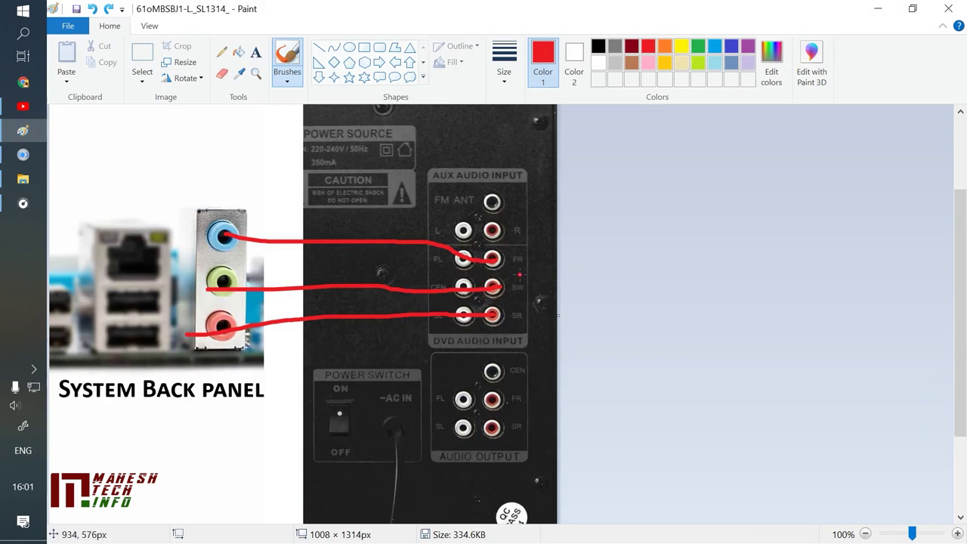
left_click(880, 9)
Step: Open the device advanced settings and examine the back panel jack assignments under Connector Retasking
left_click(233, 436)
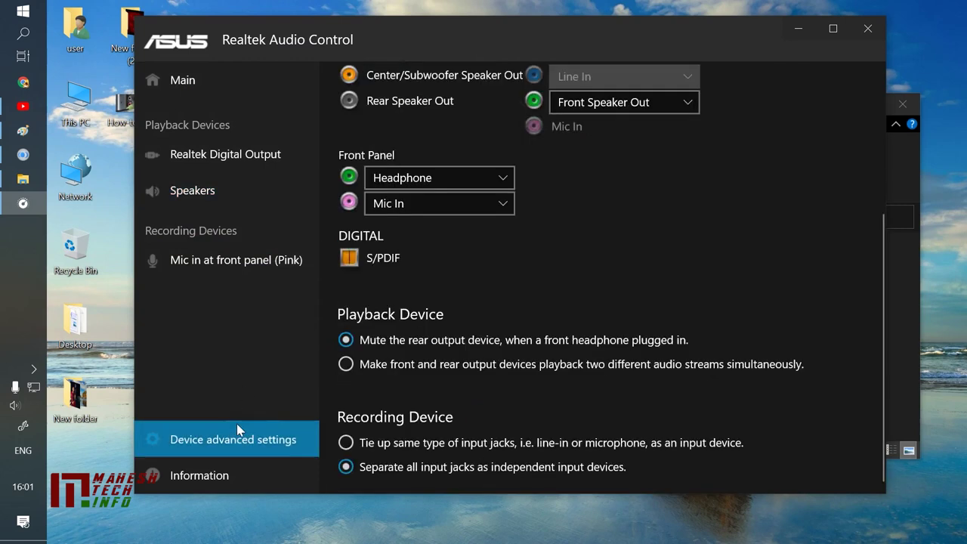
scroll(623, 280, "up", 3)
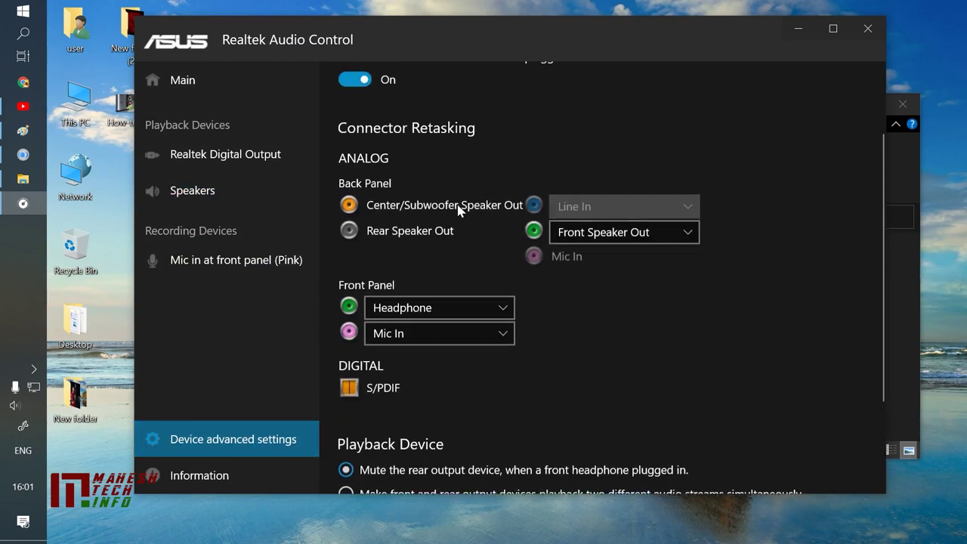
Step: Review the function options for the green back panel jack and both front panel jacks, keeping their assignments, and close Realtek Audio Control
left_click(625, 237)
left_click(621, 294)
left_click(476, 307)
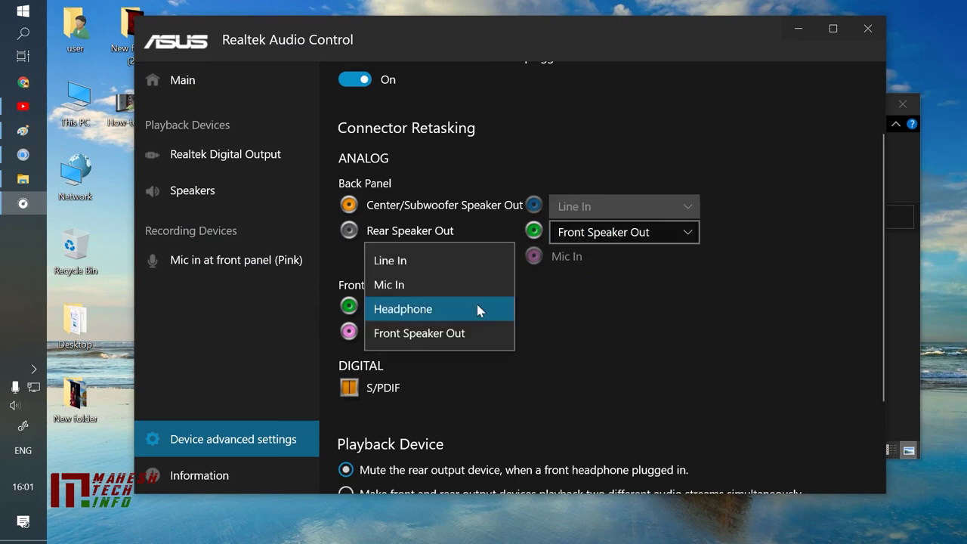
left_click(470, 352)
left_click(468, 339)
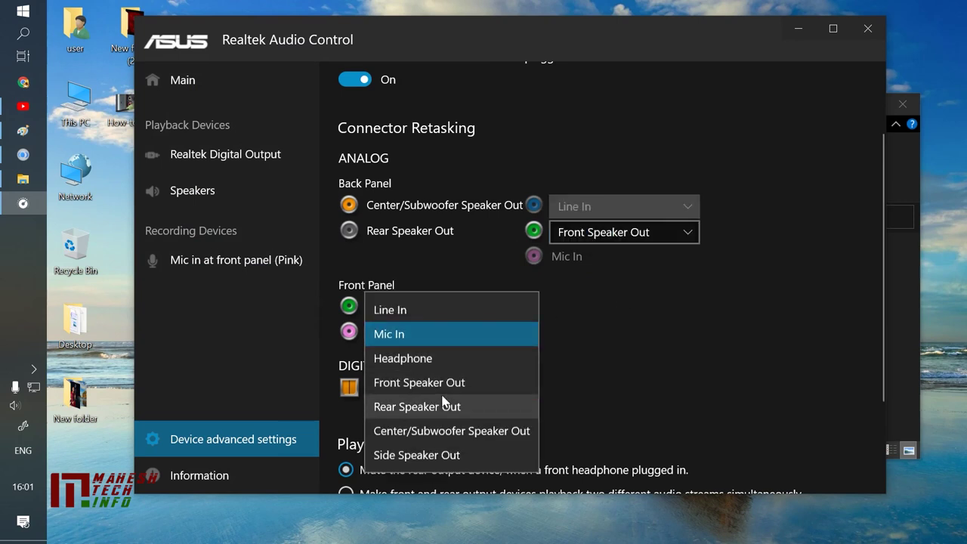
left_click(648, 353)
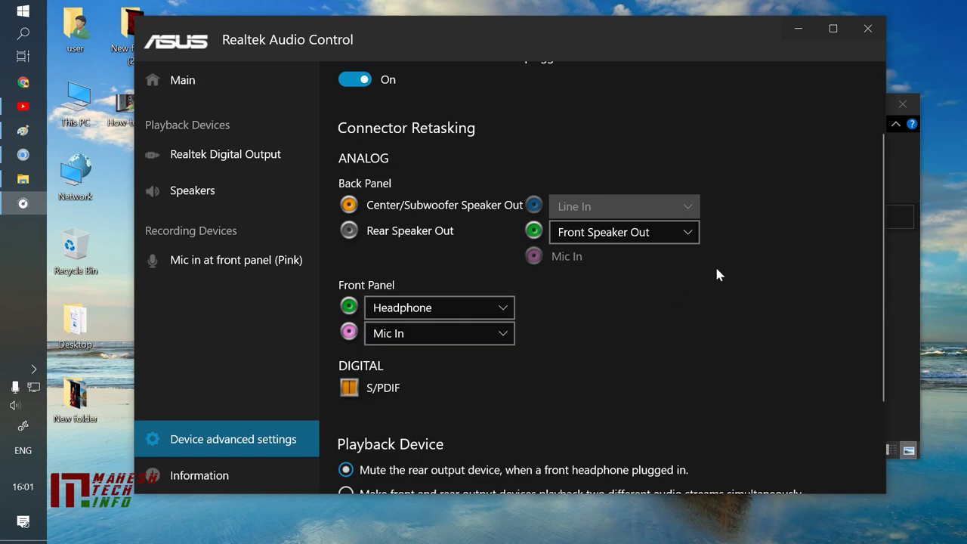
left_click(867, 28)
left_click_drag(764, 108, 744, 141)
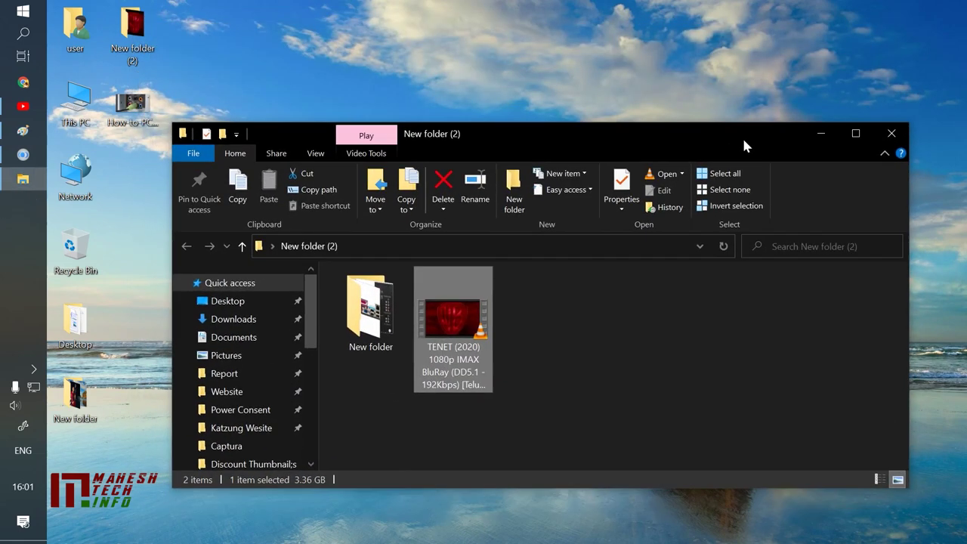
left_click_drag(666, 137, 668, 107)
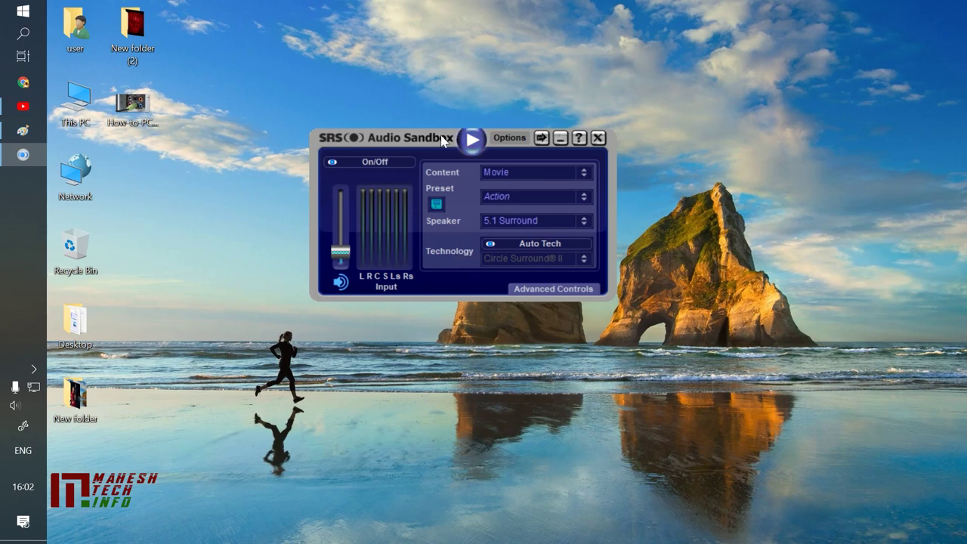
left_click_drag(431, 139, 400, 111)
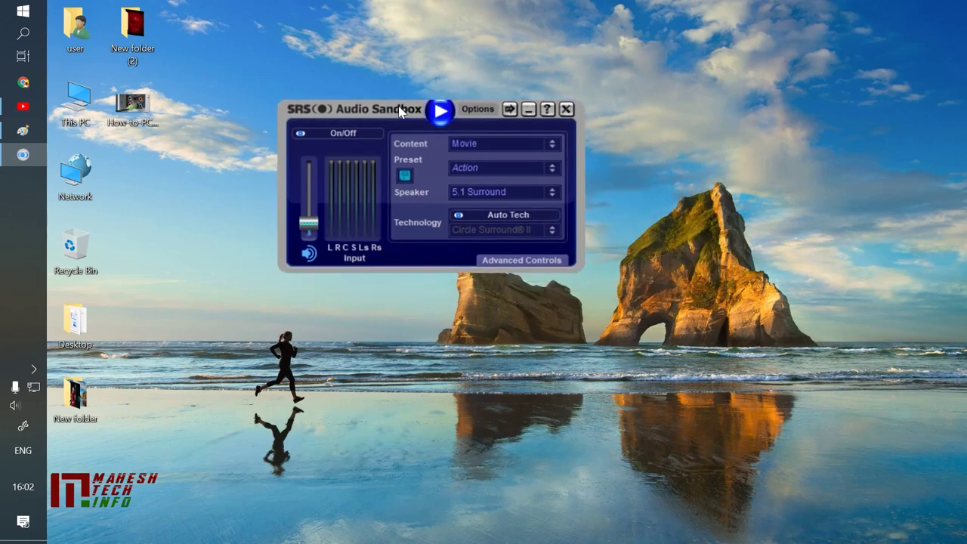